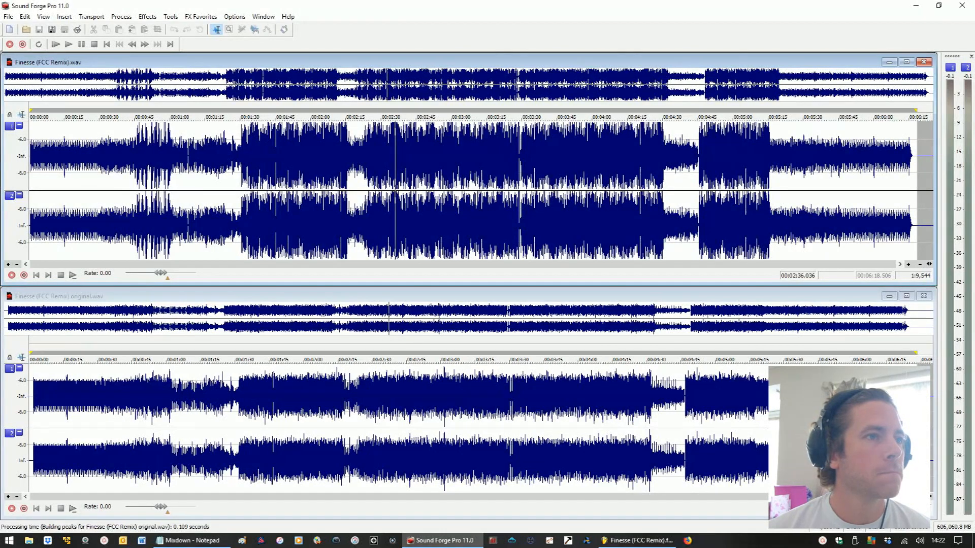
- Play the same passage of Finesse (FCC Remix) original.wav and Finesse (FCC Remix).wav to compare how they sound
{"action": "key", "text": "ctrl+Tab"}
{"action": "key", "text": "space"}
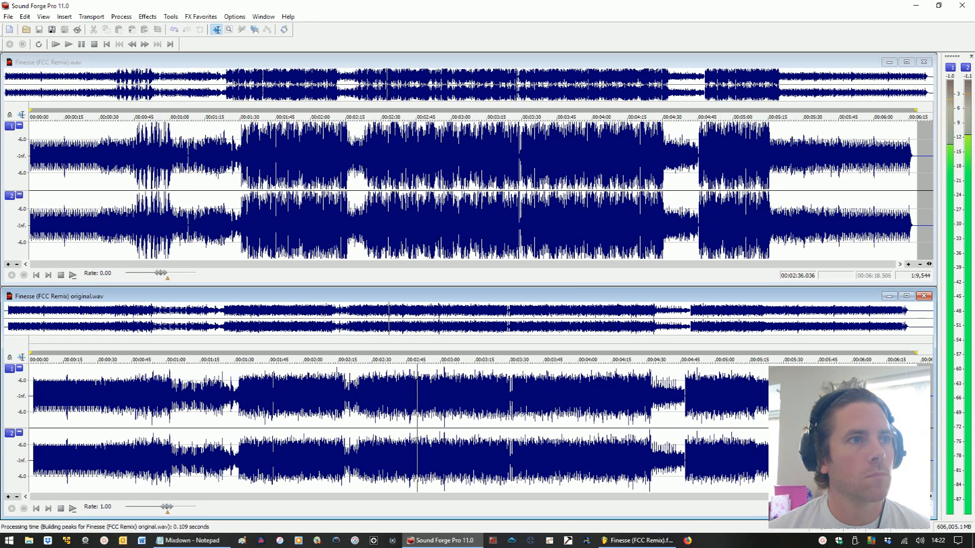
{"action": "key", "text": "space"}
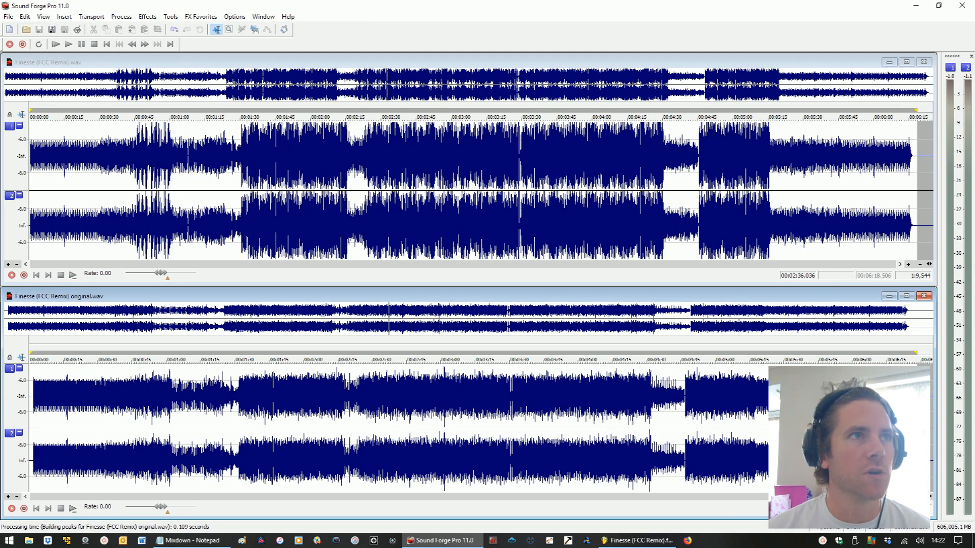
{"action": "key", "text": "ctrl+Tab"}
{"action": "key", "text": "space"}
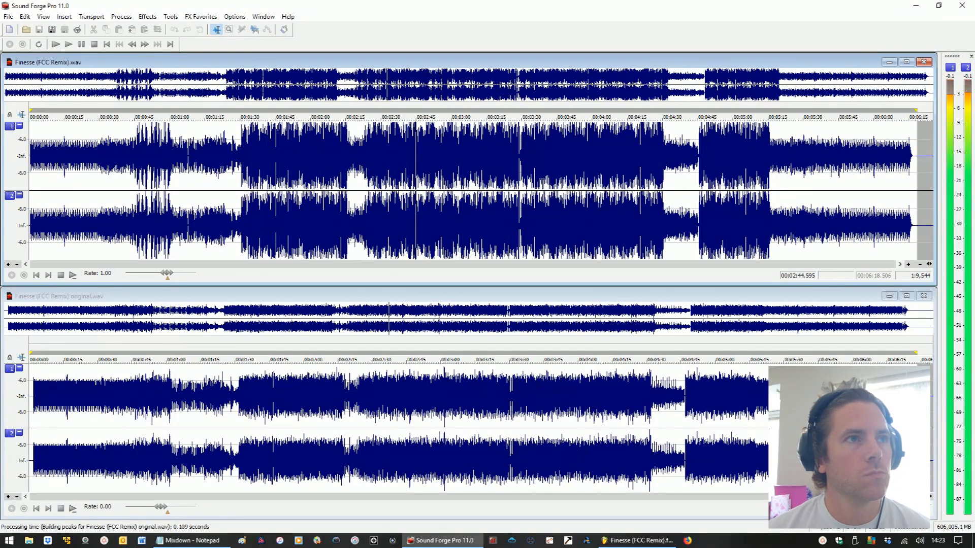
{"action": "key", "text": "space"}
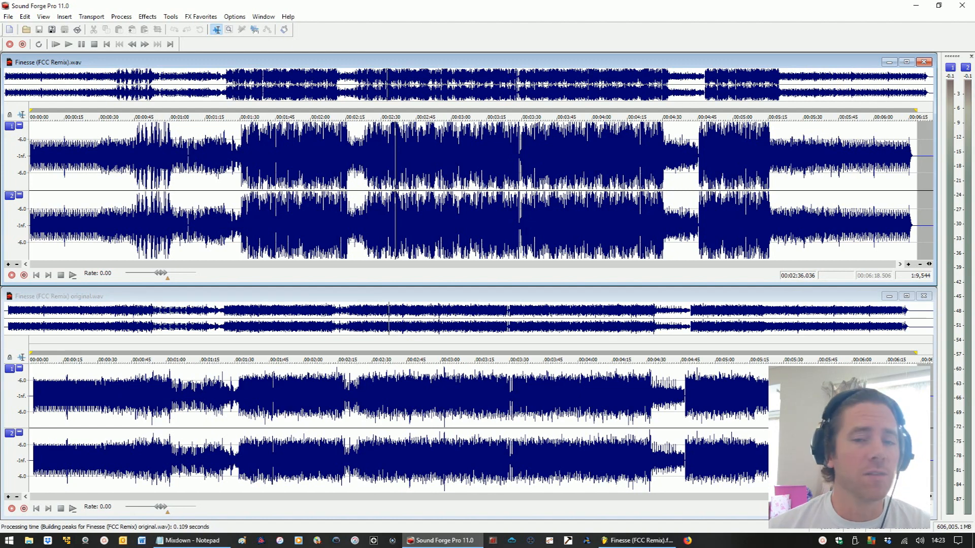
- Switch to the Finesse (FCC Remix) project in FL Studio and bring up the Master track's IXL Spectrum Analyzer
{"action": "mouse_move", "coordinate": [189, 540]}
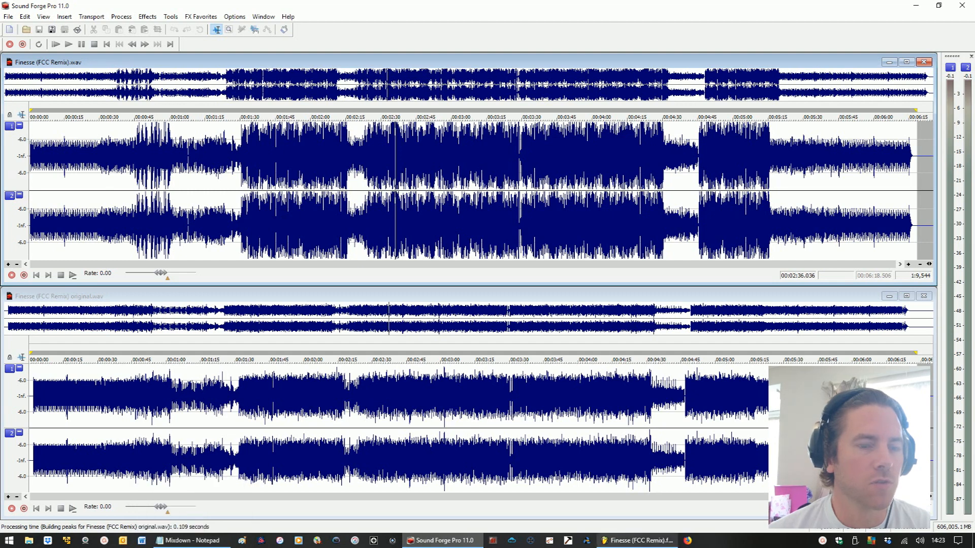
{"action": "left_click", "coordinate": [637, 540]}
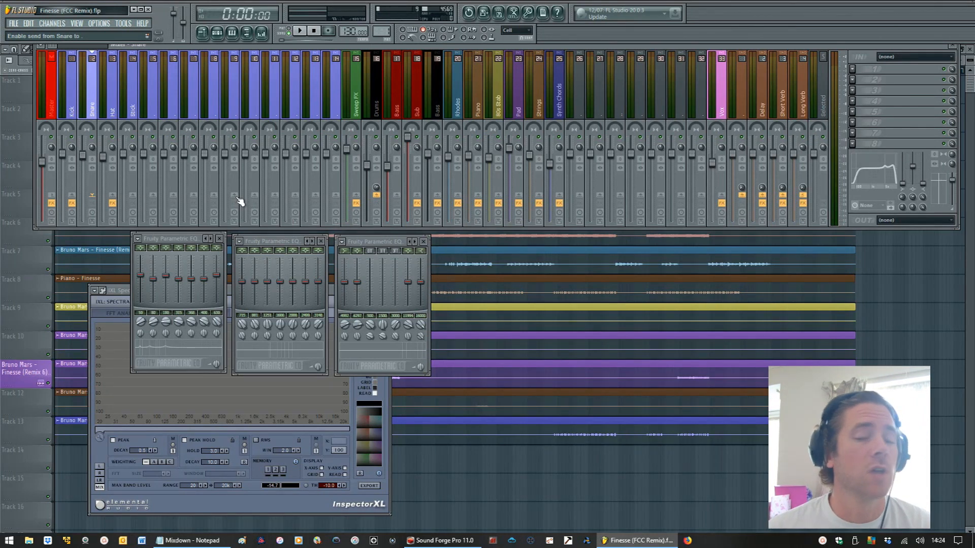
{"action": "left_click", "coordinate": [50, 106]}
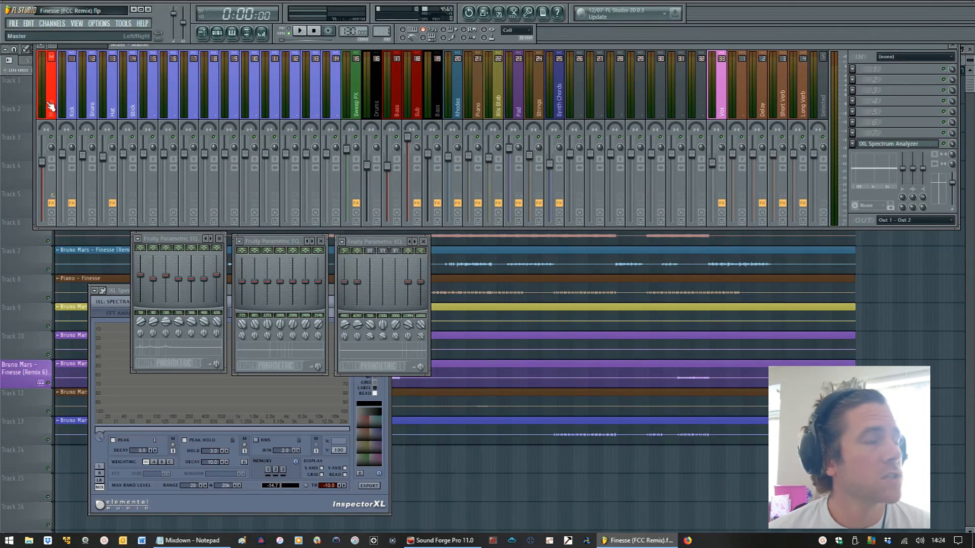
{"action": "left_click", "coordinate": [883, 147]}
{"action": "left_click", "coordinate": [882, 148]}
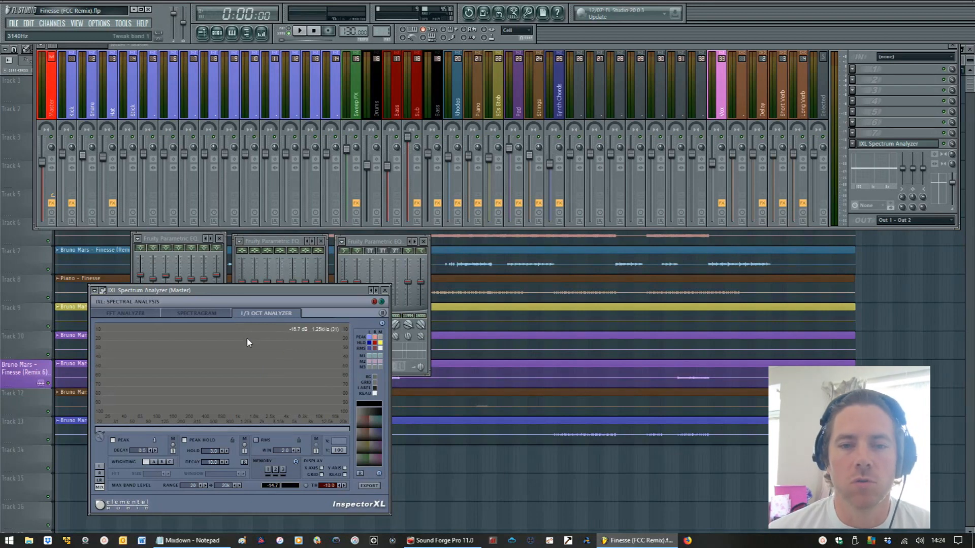
- Select the Kick mixer track and highlight its 80Hz entry in the Mixdown notes in Notepad, minimizing the notes when done
{"action": "left_click", "coordinate": [72, 111]}
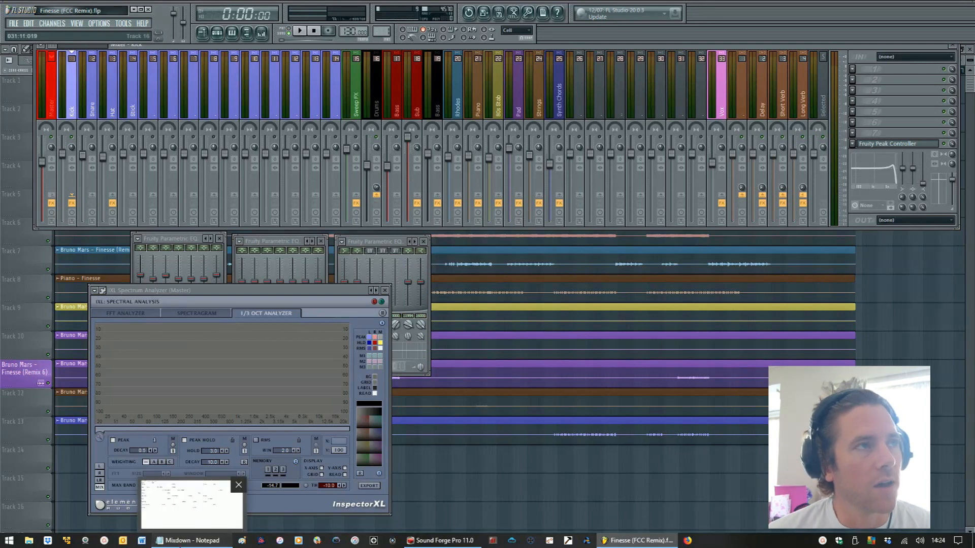
{"action": "left_click", "coordinate": [188, 540]}
{"action": "double_click", "coordinate": [232, 147]}
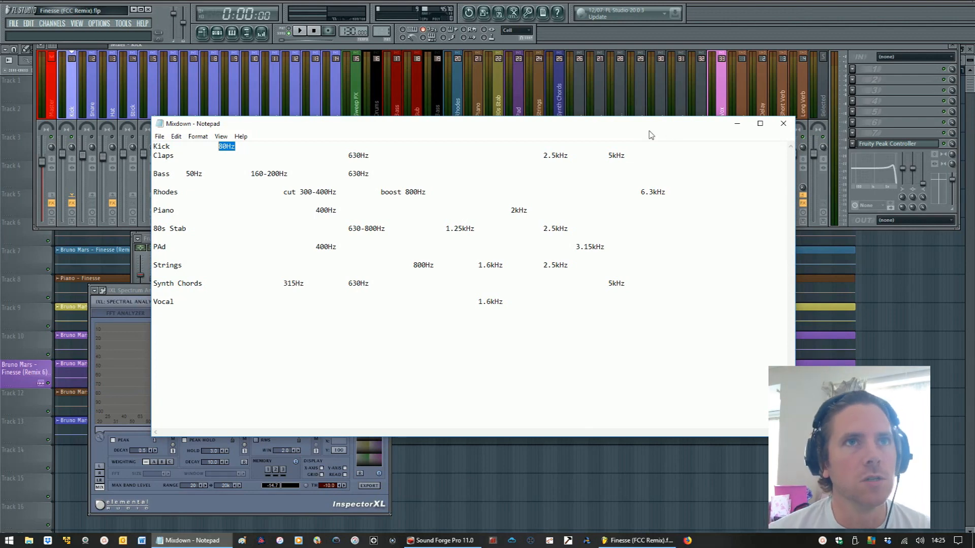
{"action": "left_click", "coordinate": [737, 124]}
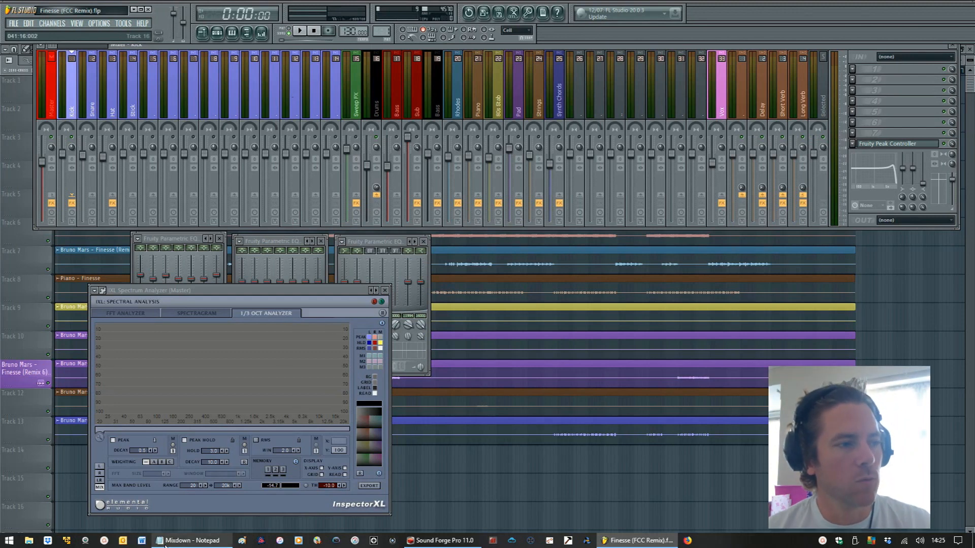
{"action": "mouse_move", "coordinate": [188, 540]}
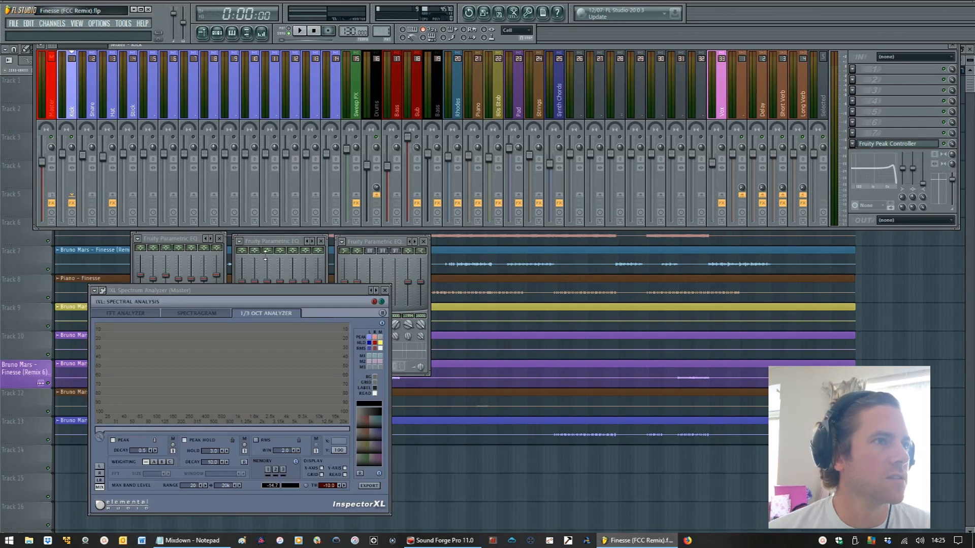
- Move the spectrum analyzer clear of the EQ windows, select the Bass track, and position the narrowed Mixdown notes beside the EQs
{"action": "left_click_drag", "start_coordinate": [274, 291], "coordinate": [646, 247]}
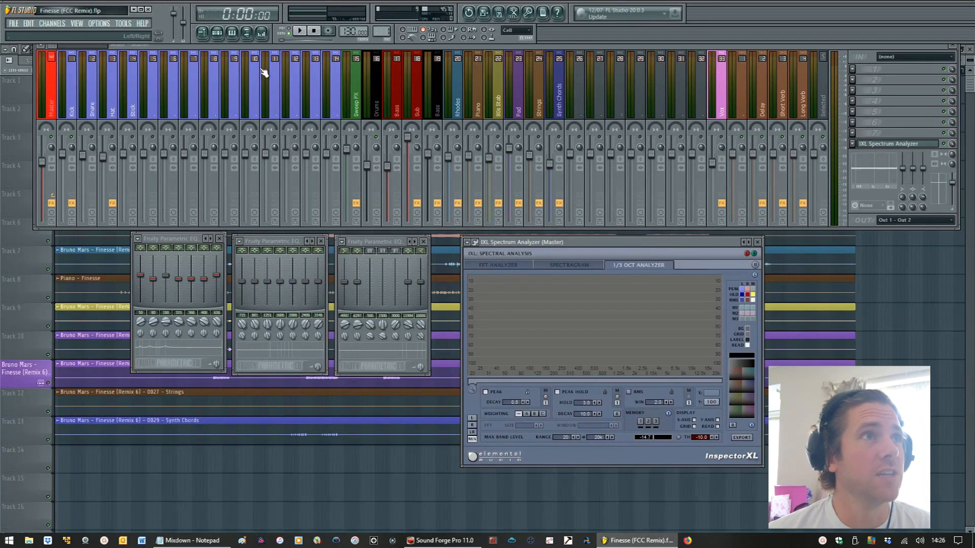
{"action": "left_click", "coordinate": [434, 102]}
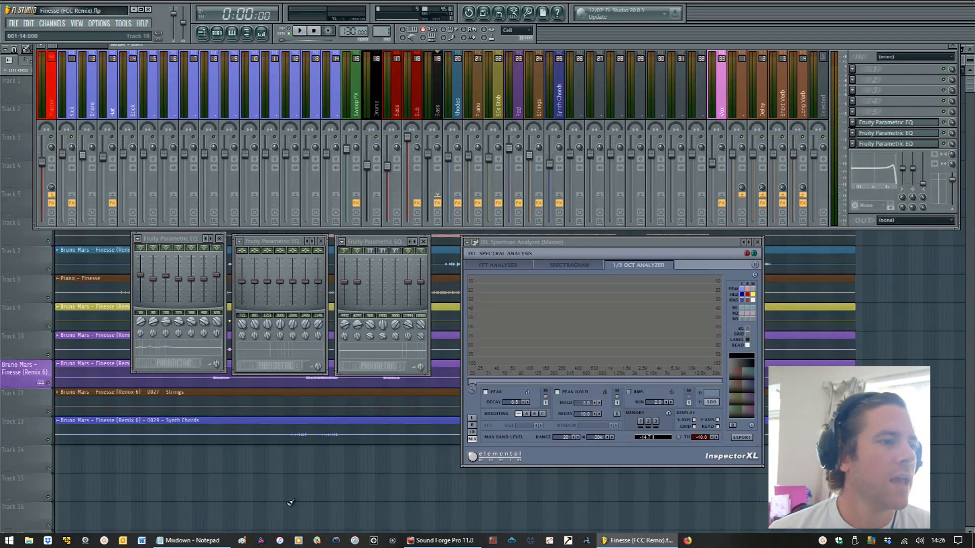
{"action": "left_click", "coordinate": [186, 541]}
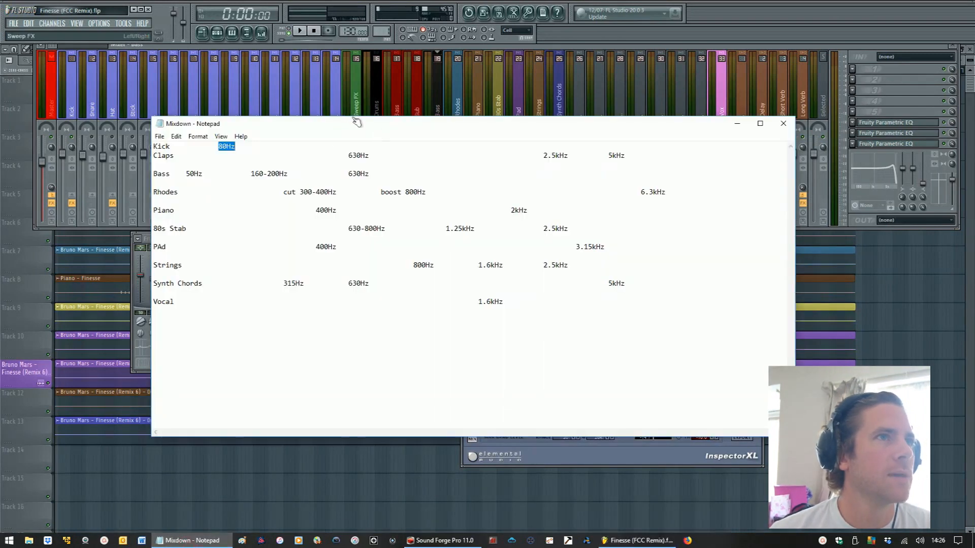
{"action": "left_click_drag", "start_coordinate": [355, 123], "coordinate": [458, 196]}
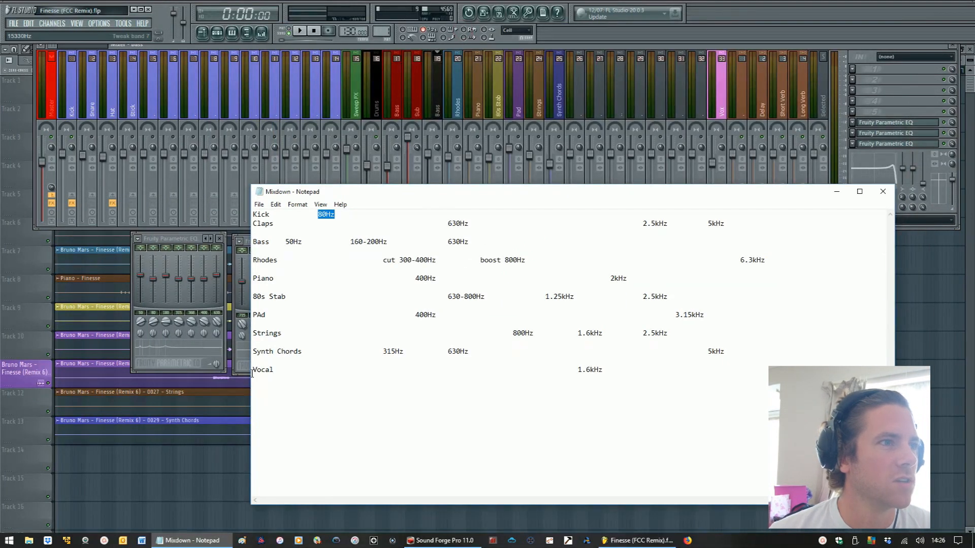
{"action": "left_click_drag", "start_coordinate": [252, 374], "coordinate": [490, 374]}
{"action": "left_click_drag", "start_coordinate": [688, 196], "coordinate": [649, 195]}
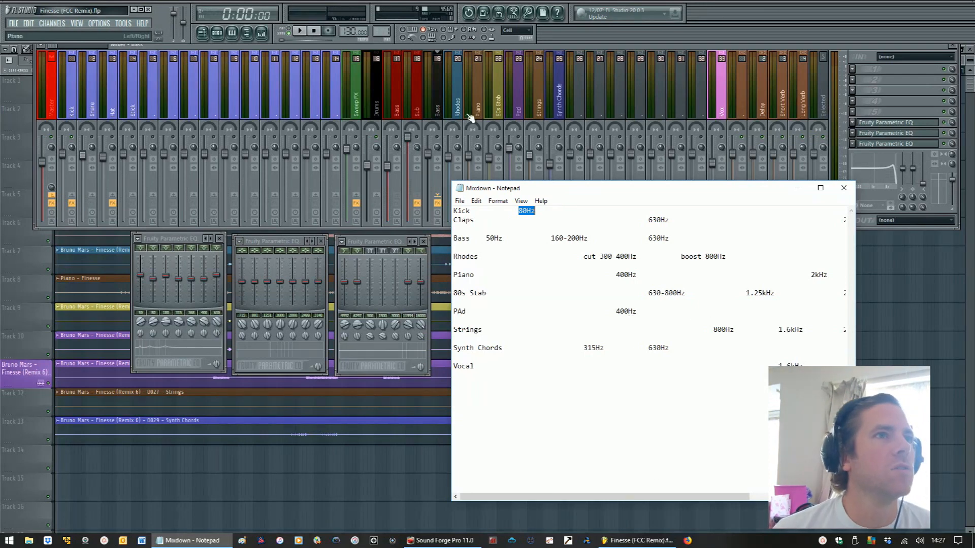
- Close the three open Fruity Parametric EQ windows
{"action": "left_click", "coordinate": [424, 241]}
{"action": "left_click", "coordinate": [321, 241]}
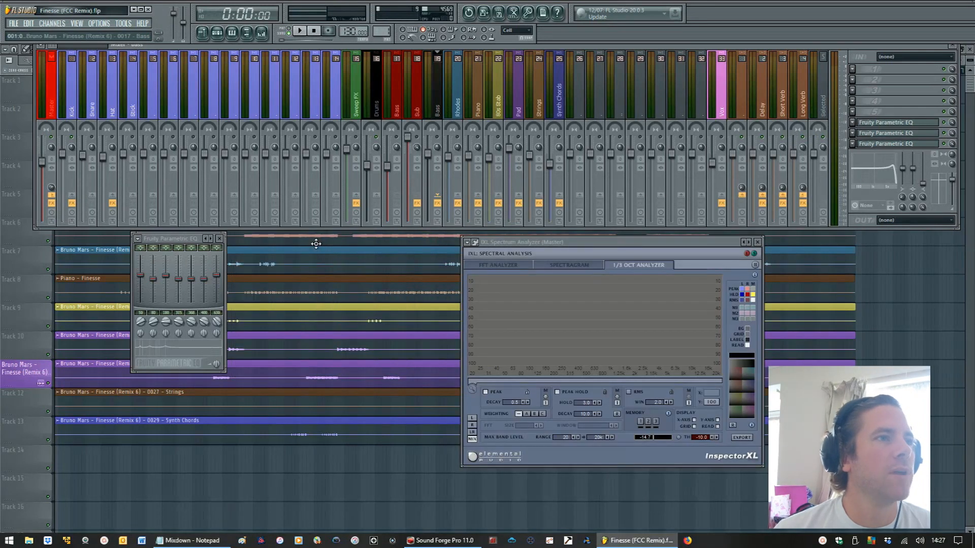
{"action": "left_click", "coordinate": [222, 240]}
- Review the Piano track's three Fruity Parametric EQs side by side, closing them when done
{"action": "left_click", "coordinate": [477, 116]}
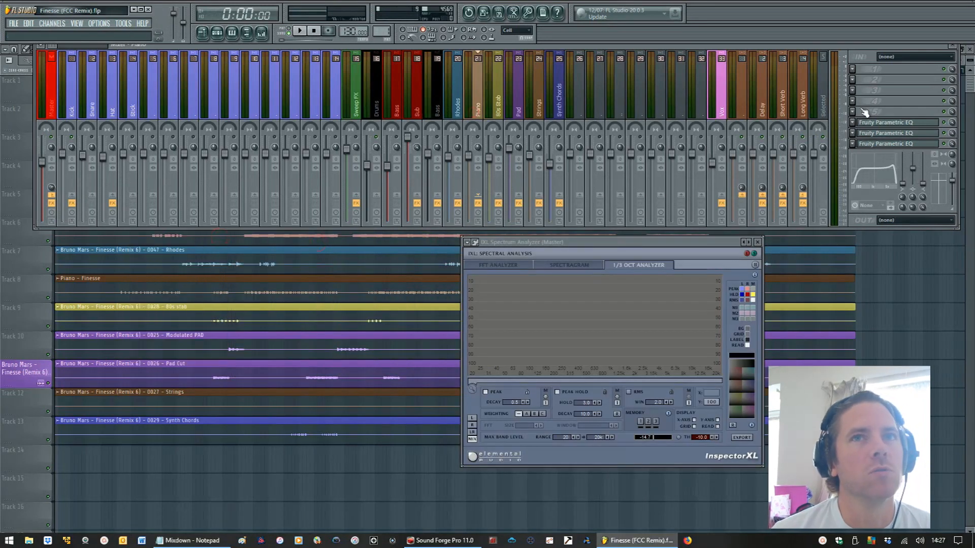
{"action": "left_click", "coordinate": [894, 122]}
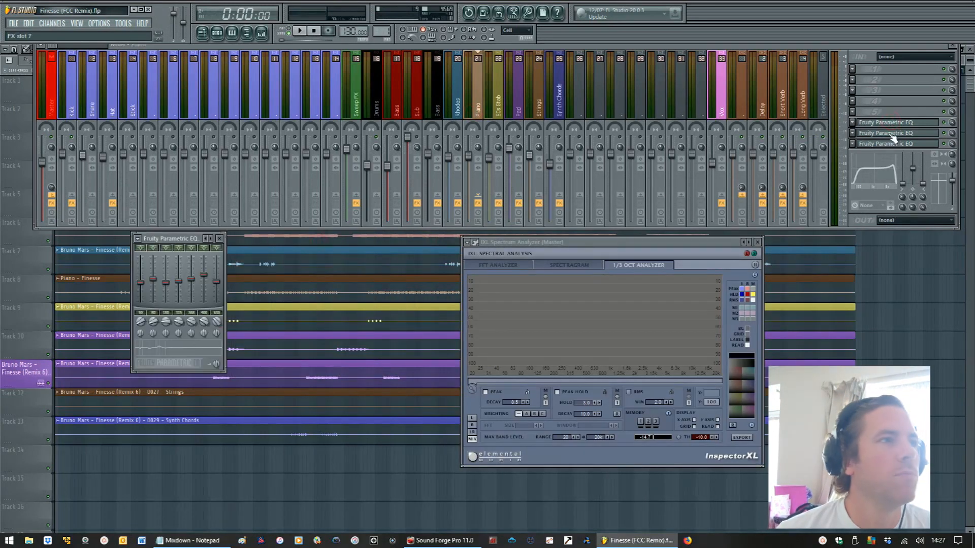
{"action": "left_click", "coordinate": [892, 135]}
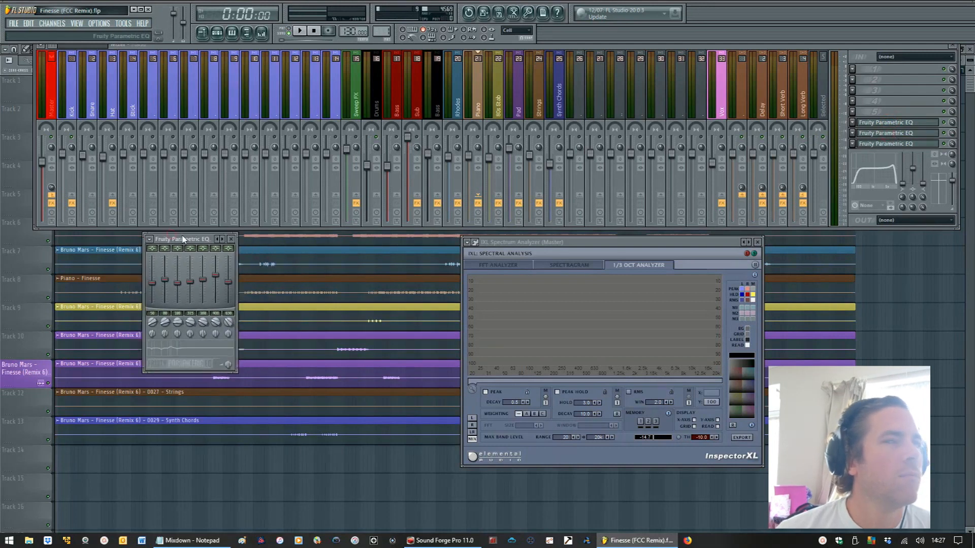
{"action": "left_click", "coordinate": [894, 144]}
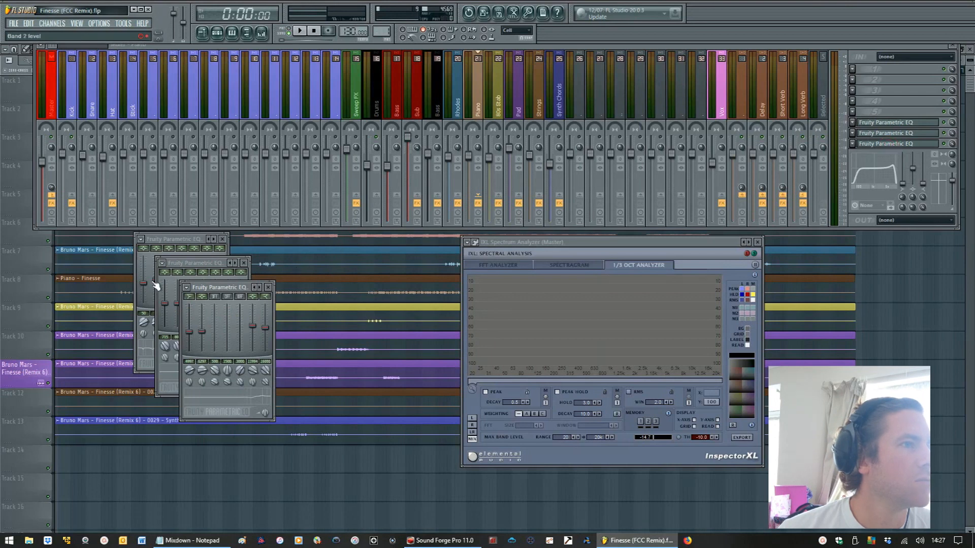
{"action": "left_click_drag", "start_coordinate": [214, 263], "coordinate": [290, 236]}
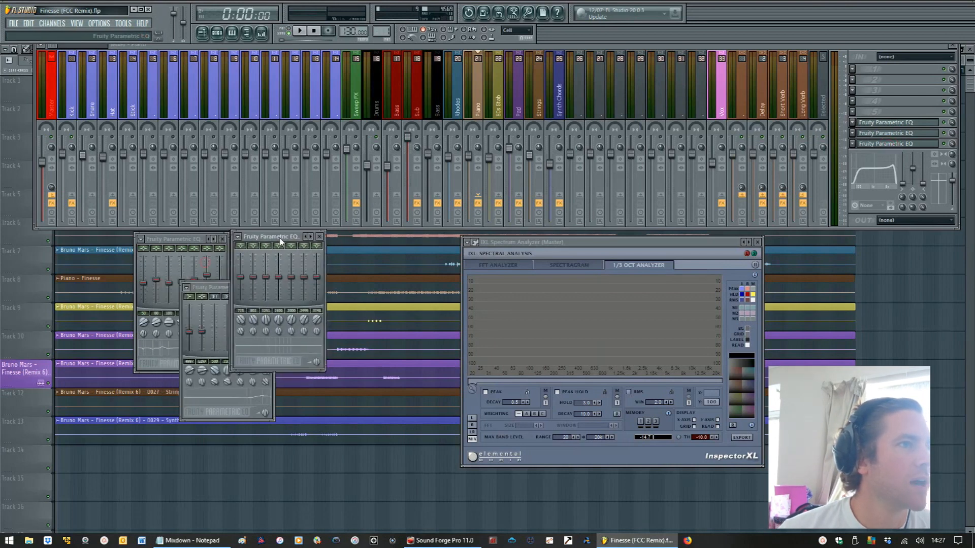
{"action": "left_click", "coordinate": [227, 288]}
{"action": "left_click_drag", "start_coordinate": [227, 288], "coordinate": [379, 248]}
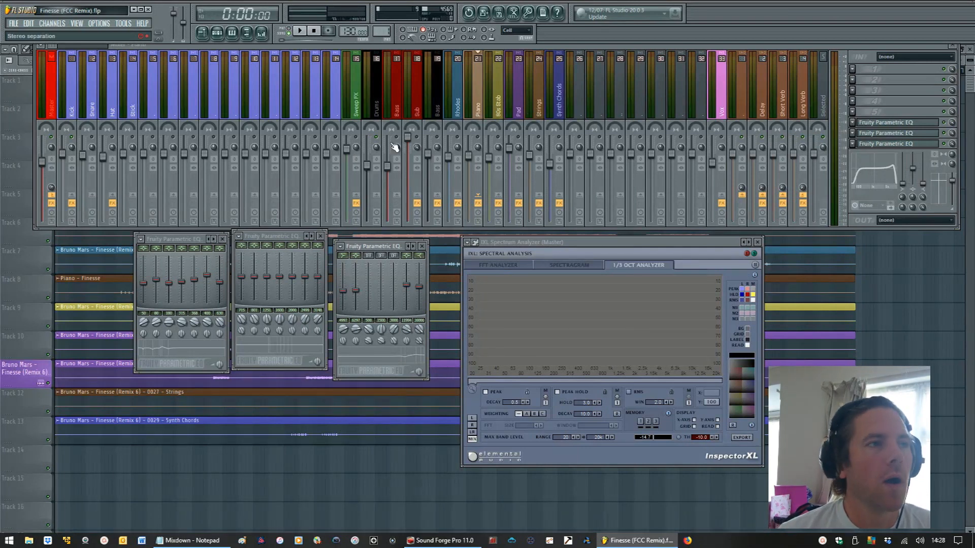
{"action": "left_click", "coordinate": [224, 239]}
{"action": "left_click", "coordinate": [321, 236]}
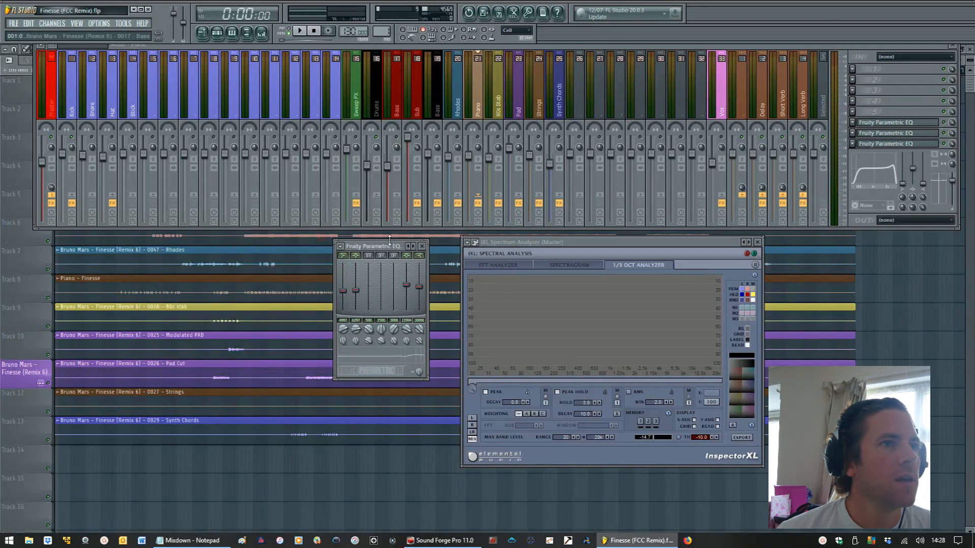
{"action": "left_click", "coordinate": [422, 247]}
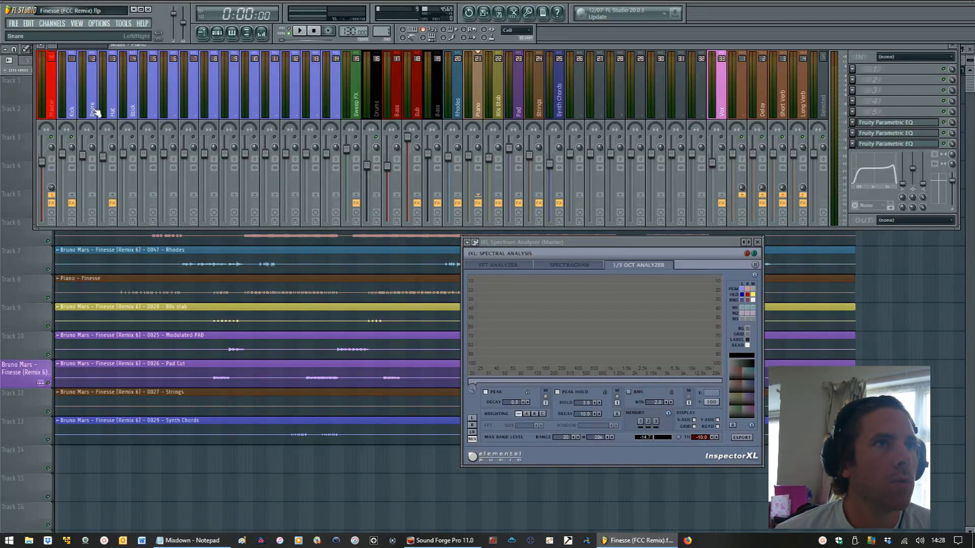
- Compare the effect slots and track EQ of the Rhodes, Piano and 80s Stab mixer tracks
{"action": "left_click", "coordinate": [456, 109]}
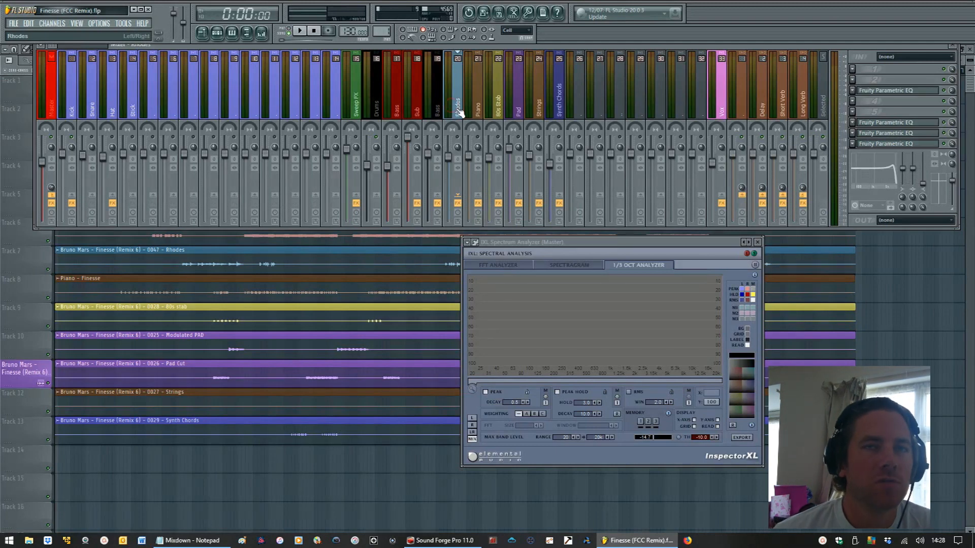
{"action": "left_click", "coordinate": [486, 114]}
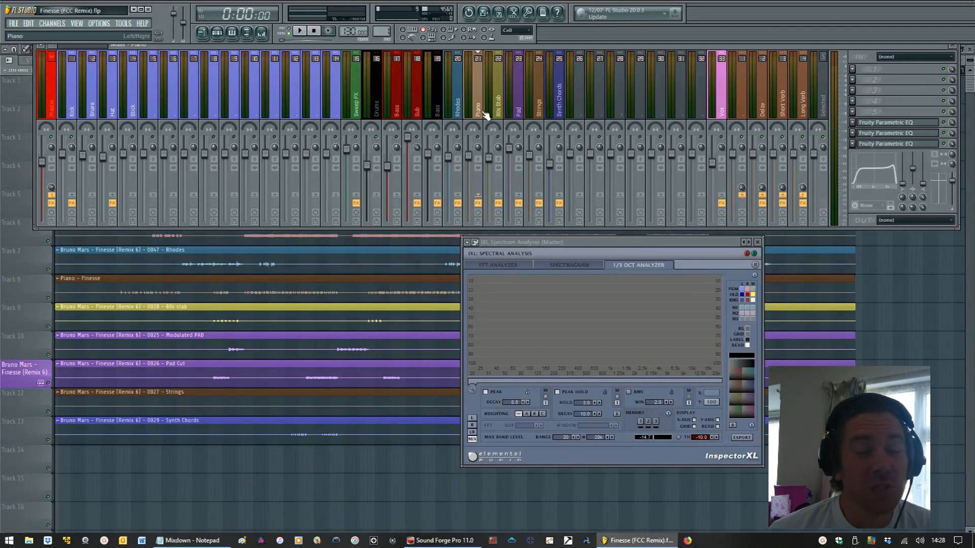
{"action": "left_click", "coordinate": [488, 114]}
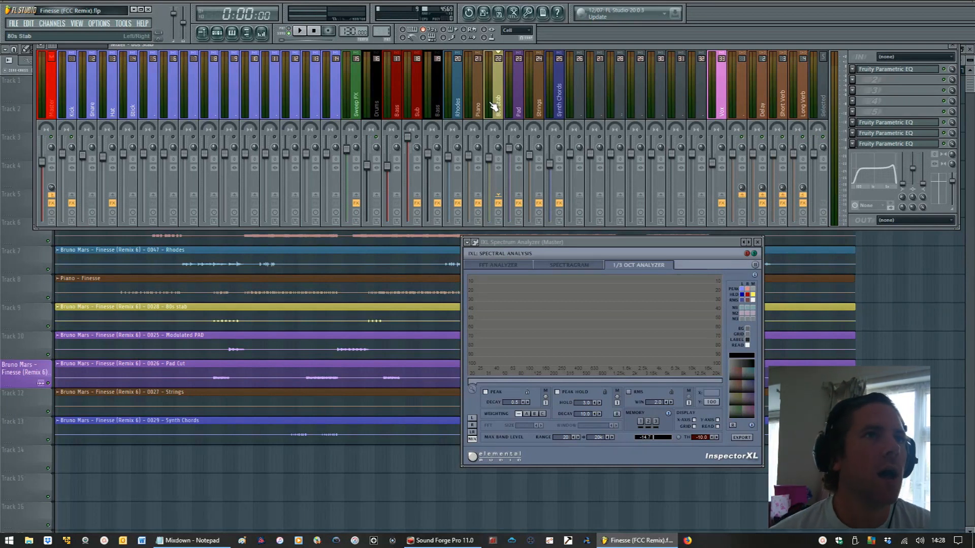
{"action": "left_click", "coordinate": [468, 121]}
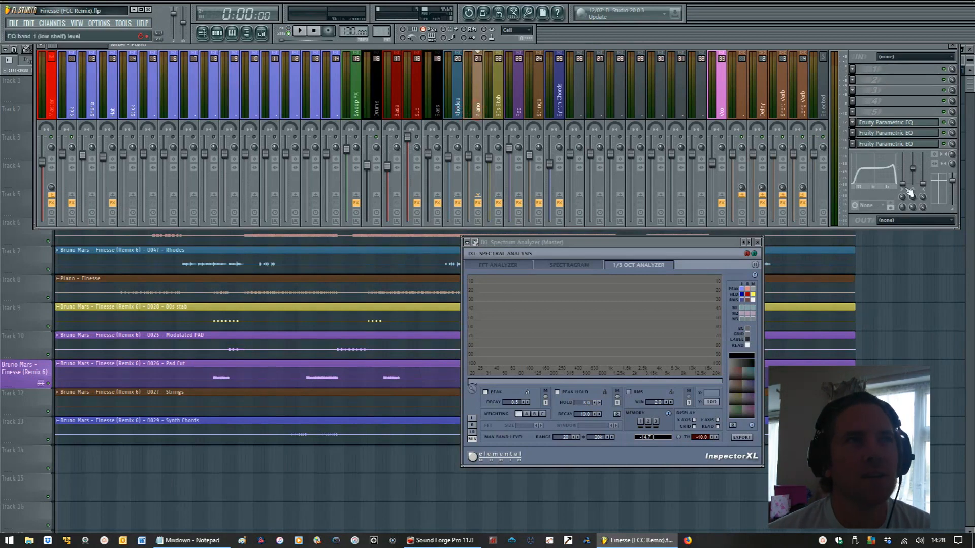
{"action": "key", "text": "Right"}
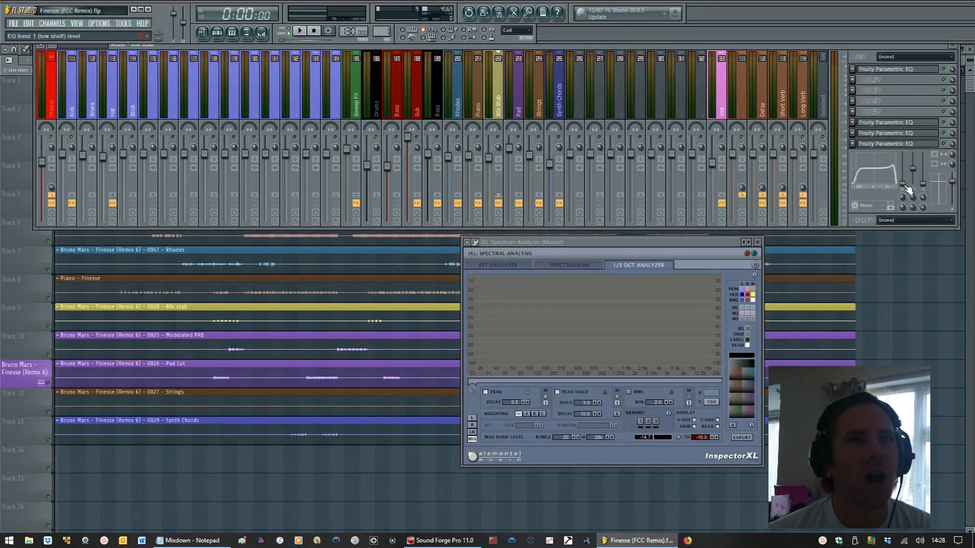
- Inspect the Fruity Parametric EQ in the 80s Stab track's first effect slot, closing its window when done
{"action": "left_click", "coordinate": [888, 71]}
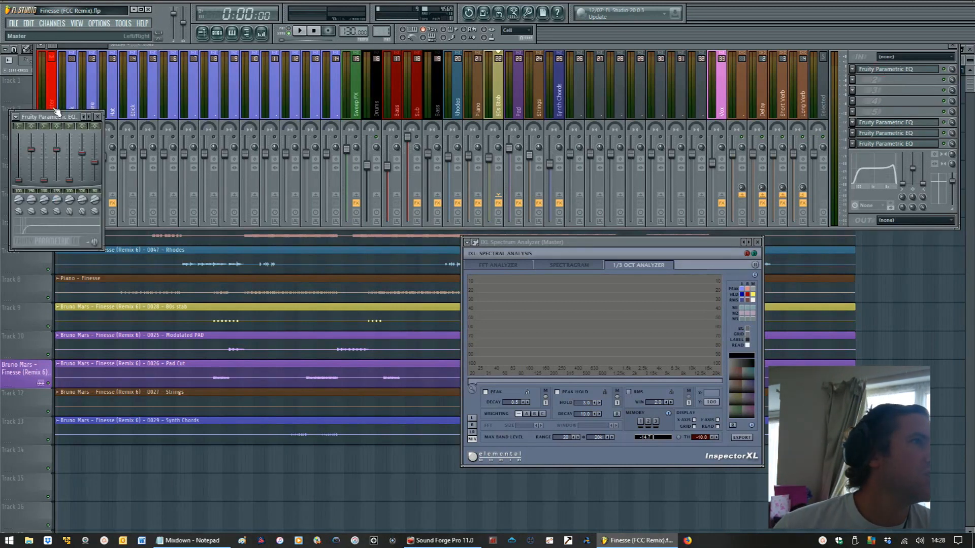
{"action": "left_click_drag", "start_coordinate": [60, 118], "coordinate": [296, 282]}
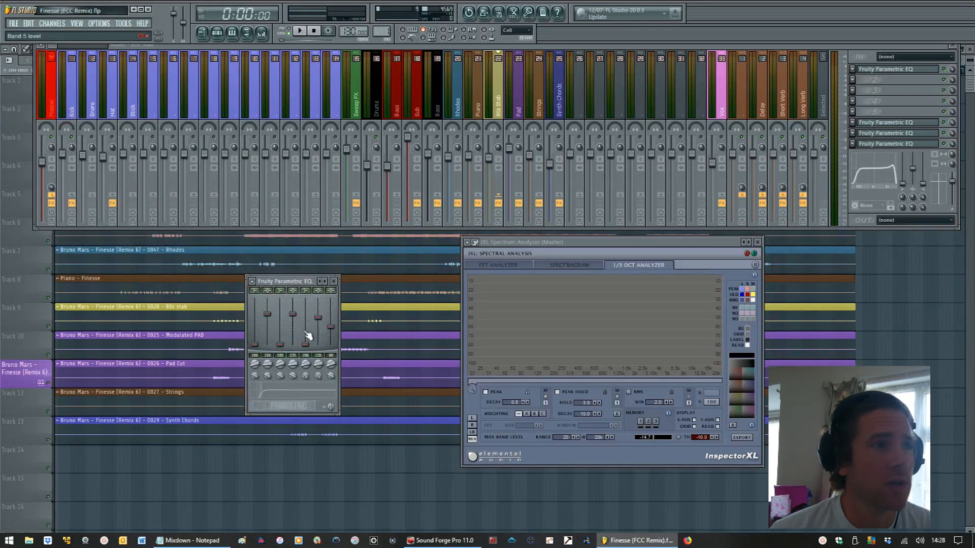
{"action": "left_click", "coordinate": [334, 281]}
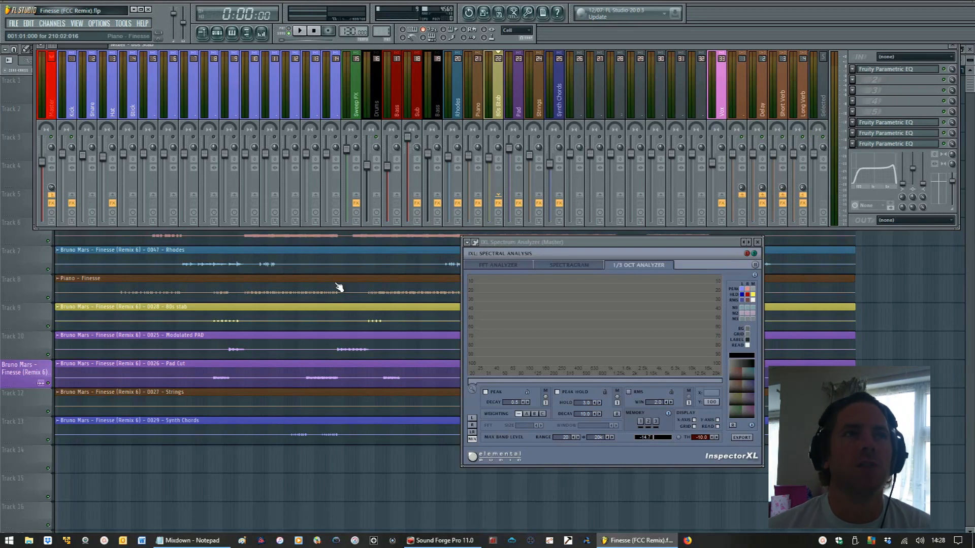
- Compare the effect slots and track EQ of the Pad, Strings and Synth Chords mixer tracks
{"action": "left_click", "coordinate": [517, 100]}
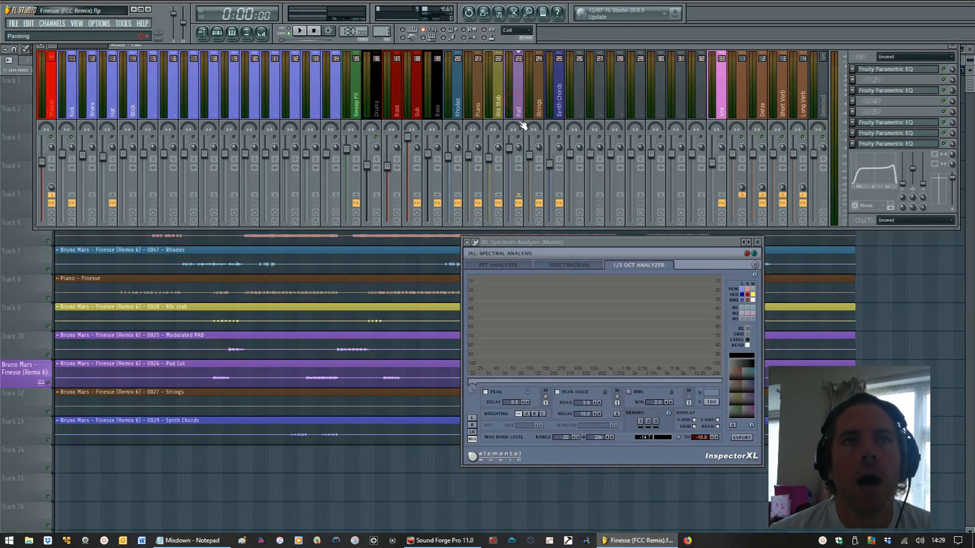
{"action": "left_click", "coordinate": [530, 119]}
{"action": "left_click", "coordinate": [554, 118]}
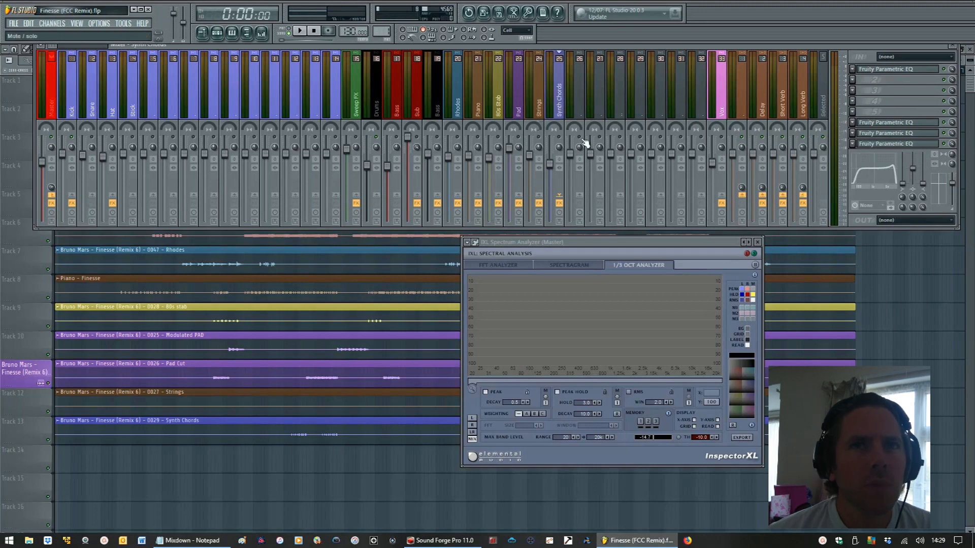
- Go back to the Bass track beside Rhodes and inspect its track EQ and last-slot Fruity Parametric EQ, closing the plugin window when done
{"action": "key", "text": "Left"}
{"action": "key", "text": "Left"}
{"action": "key", "text": "Left"}
{"action": "key", "text": "Left"}
{"action": "key", "text": "Left"}
{"action": "key", "text": "Left"}
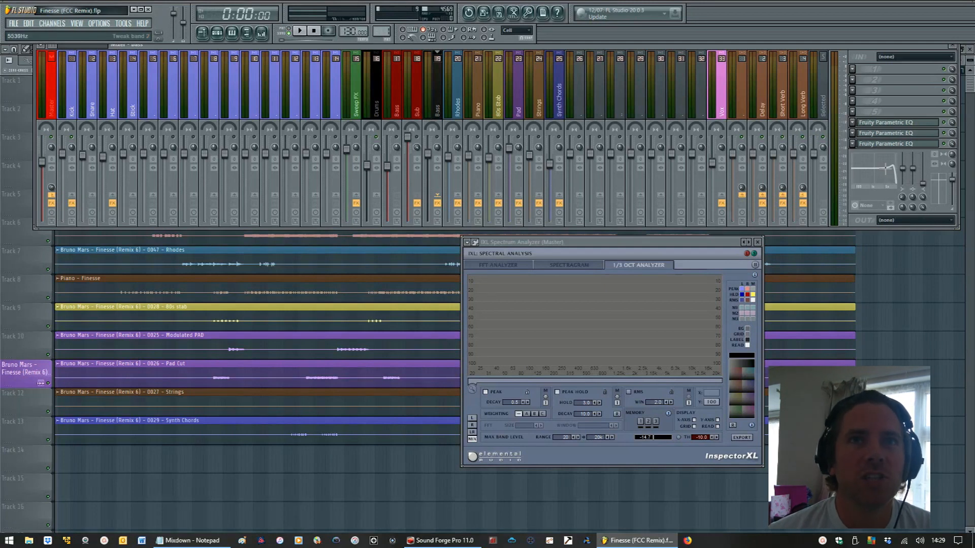
{"action": "left_click_drag", "start_coordinate": [886, 167], "coordinate": [892, 165]}
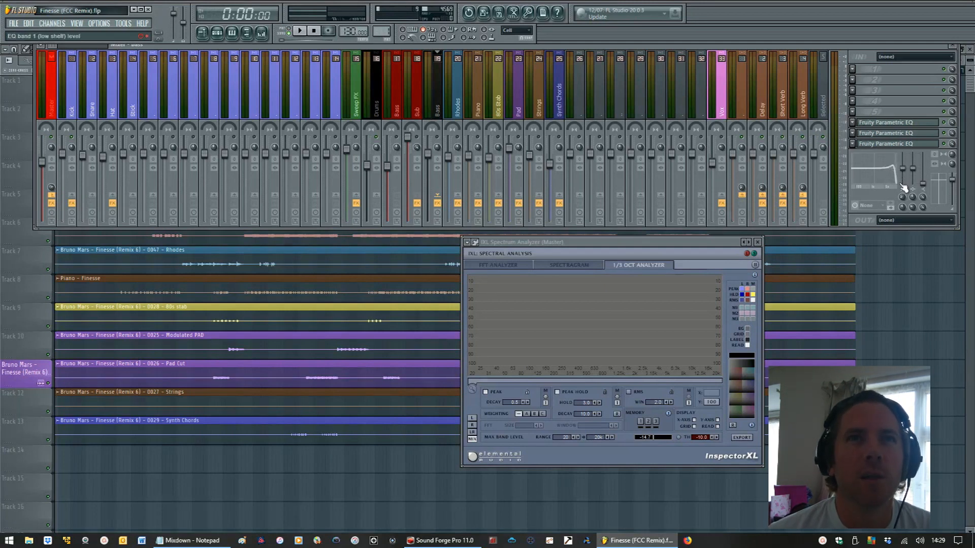
{"action": "left_click", "coordinate": [889, 149]}
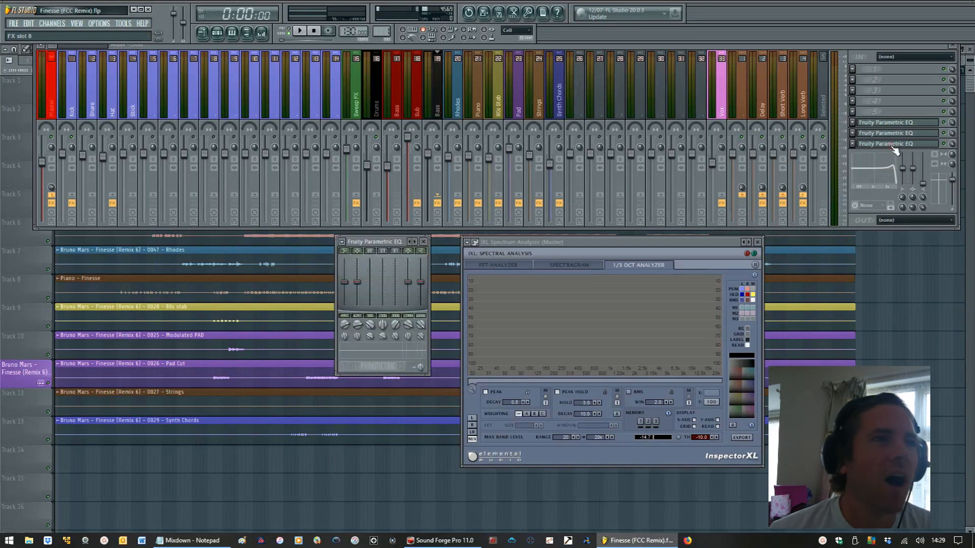
{"action": "left_click", "coordinate": [423, 242]}
- Inspect the Rhodes track's Fruity Parametric EQs in slots 8 and 3, and view the Piano track's effects and EQ
{"action": "left_click", "coordinate": [457, 94]}
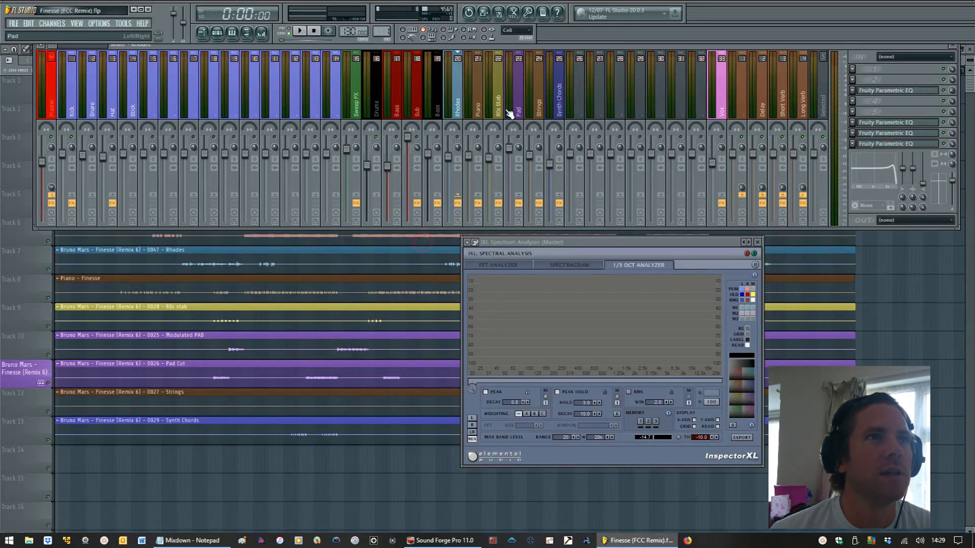
{"action": "left_click", "coordinate": [904, 144]}
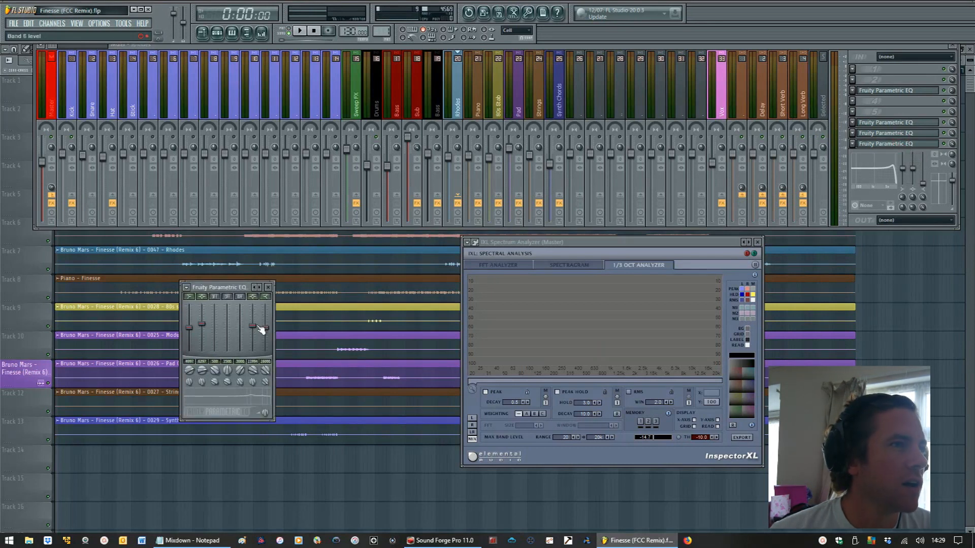
{"action": "left_click", "coordinate": [268, 288]}
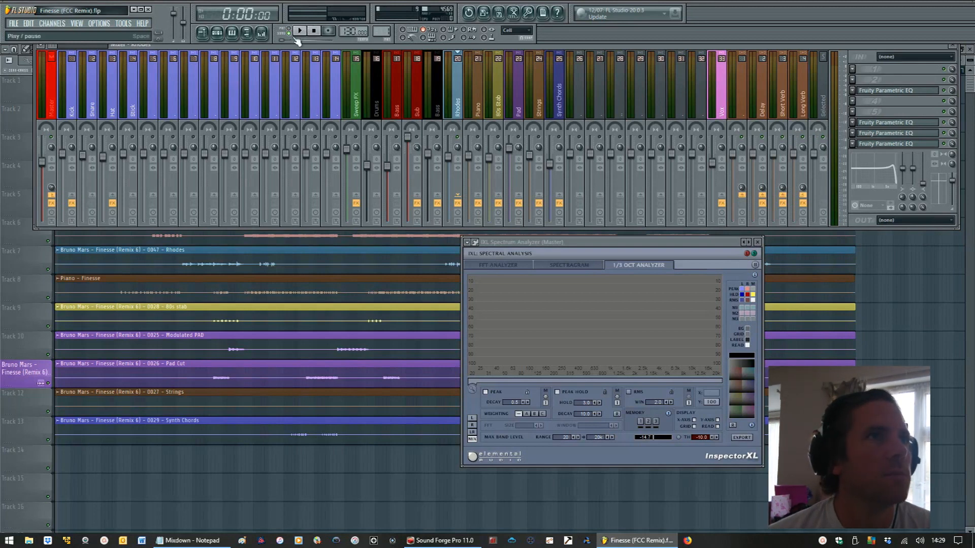
{"action": "left_click", "coordinate": [894, 92]}
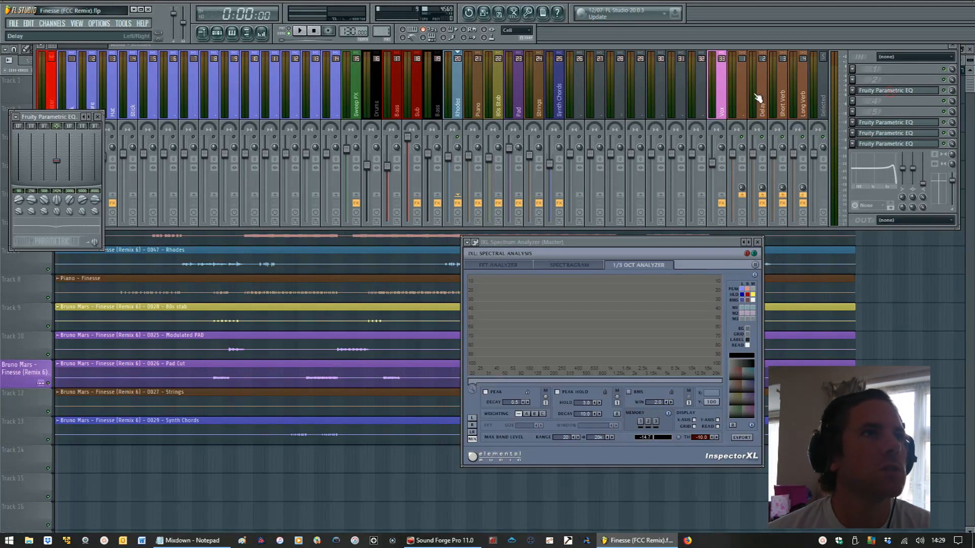
{"action": "left_click", "coordinate": [478, 113]}
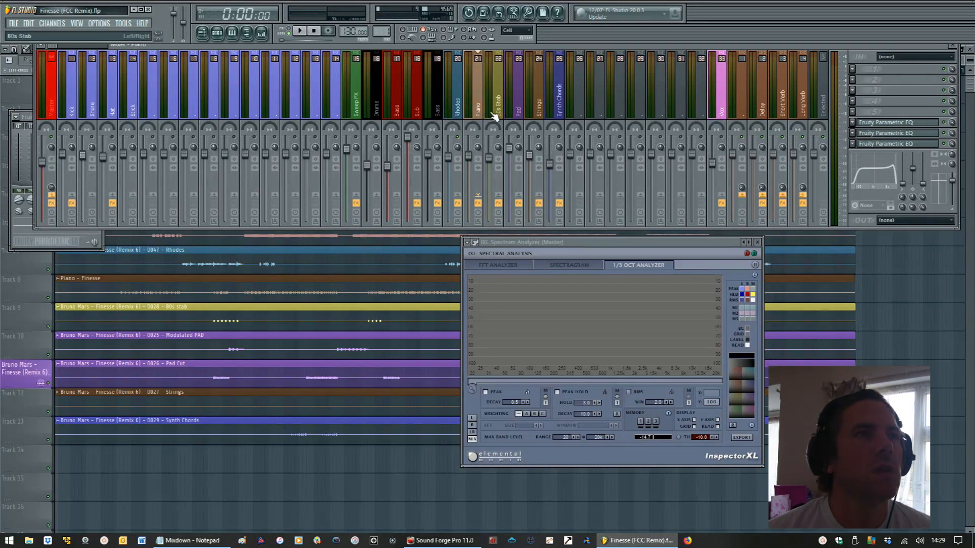
- Bypass the 80s Stab track's last Fruity Parametric EQs and flatten the low and high shelves of its track EQ
{"action": "left_click", "coordinate": [496, 116]}
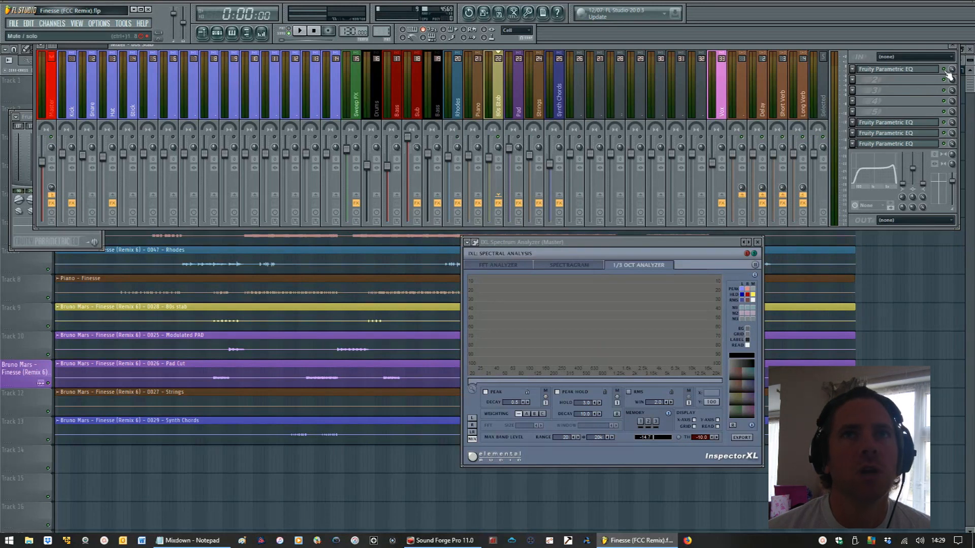
{"action": "left_click", "coordinate": [944, 144]}
{"action": "left_click_drag", "start_coordinate": [905, 183], "coordinate": [906, 135]}
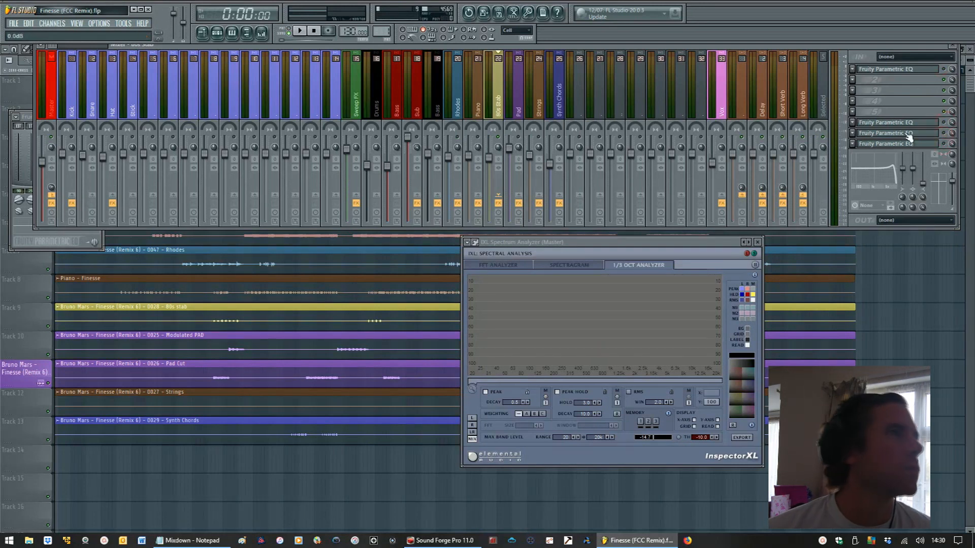
{"action": "left_click_drag", "start_coordinate": [924, 184], "coordinate": [929, 142]}
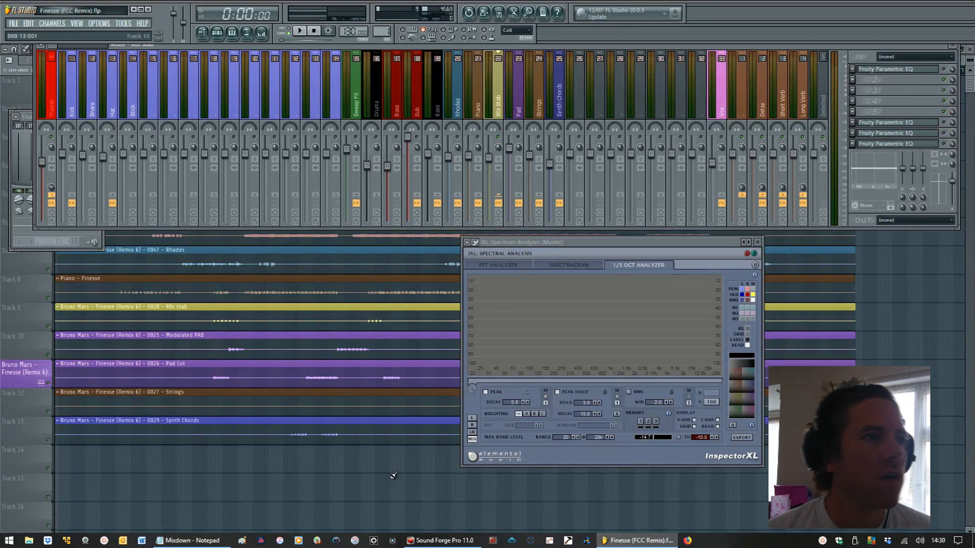
- Set the playlist's playback position to 1:15:69, just before the first notes of the 80s stab clip
{"action": "left_click", "coordinate": [334, 489]}
{"action": "left_click", "coordinate": [207, 70]}
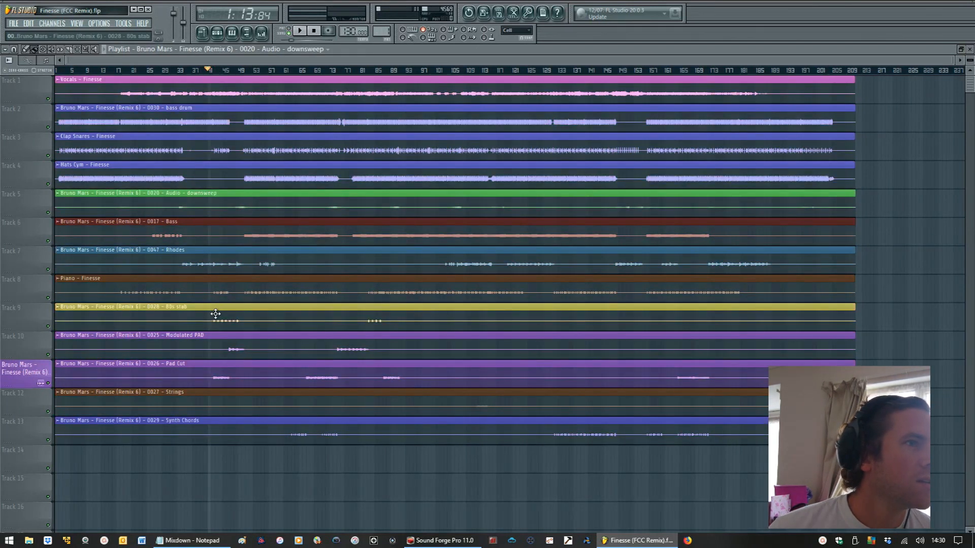
{"action": "left_click", "coordinate": [216, 71]}
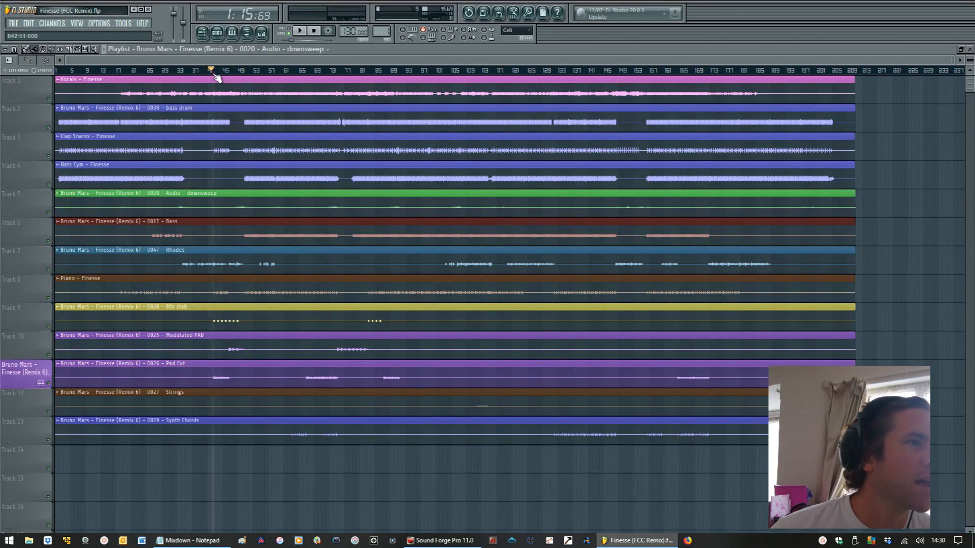
- Show the Master track's IXL Spectrum Analyzer and play the 80s stab section with its EQ bypassed, stopping after about ten seconds
{"action": "left_click", "coordinate": [262, 33]}
{"action": "left_click", "coordinate": [51, 112]}
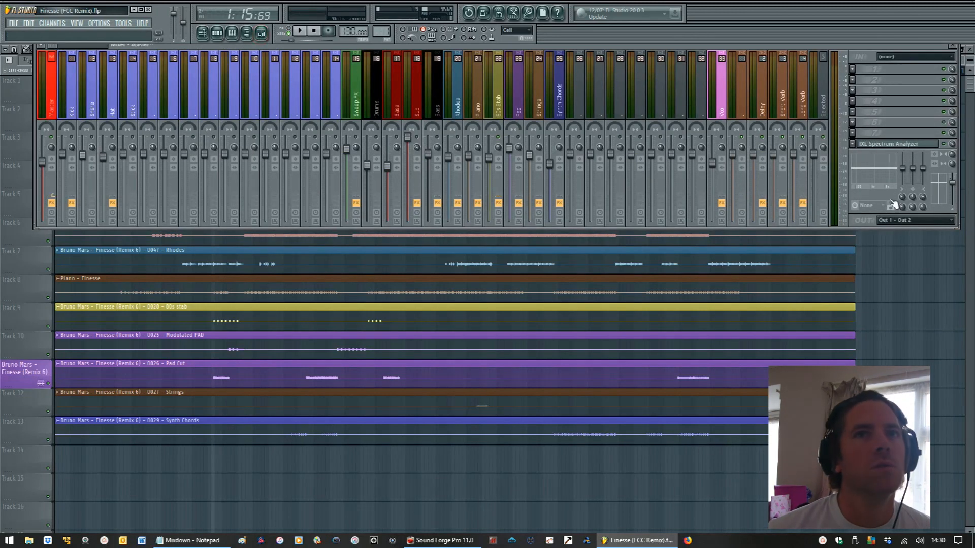
{"action": "left_click", "coordinate": [892, 144]}
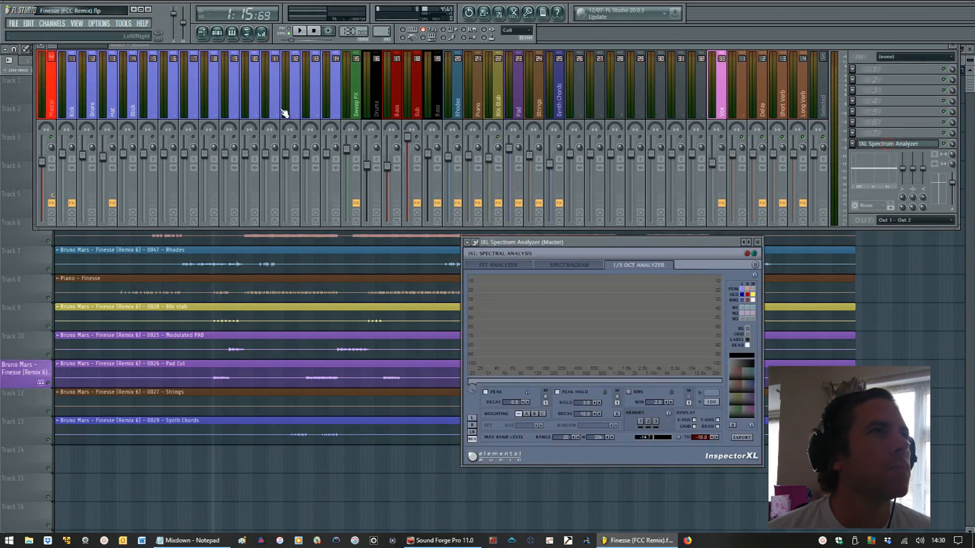
{"action": "left_click", "coordinate": [300, 32]}
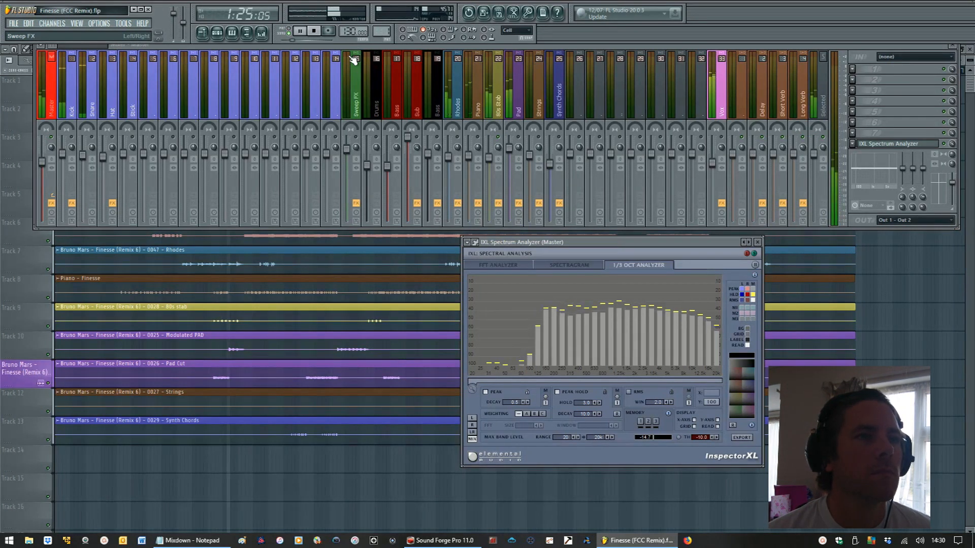
{"action": "key", "text": "space"}
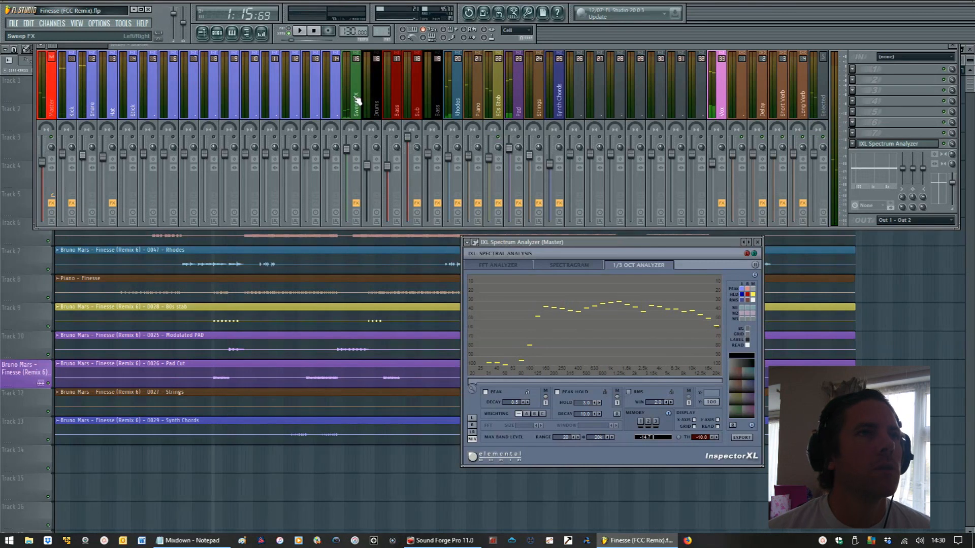
- Re-enable the 80s Stab track's bypassed Fruity Parametric EQs and pull its track EQ's low and high shelf levels down
{"action": "left_click", "coordinate": [500, 100]}
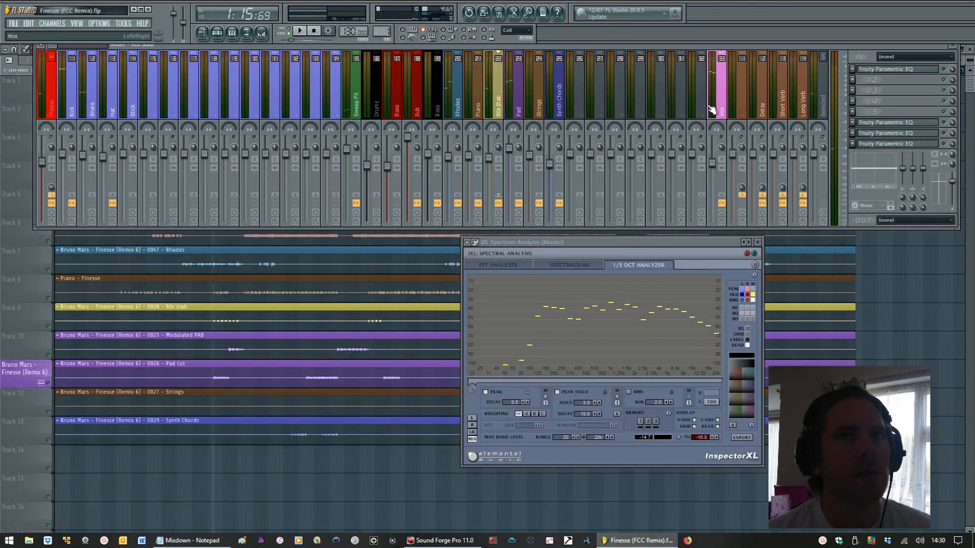
{"action": "left_click", "coordinate": [944, 133]}
{"action": "left_click", "coordinate": [944, 144]}
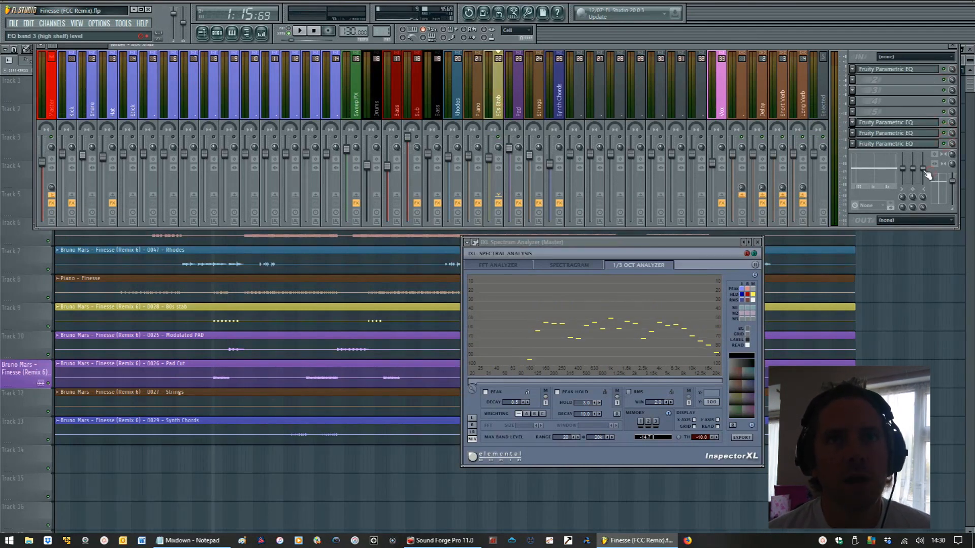
{"action": "left_click_drag", "start_coordinate": [923, 169], "coordinate": [903, 185]}
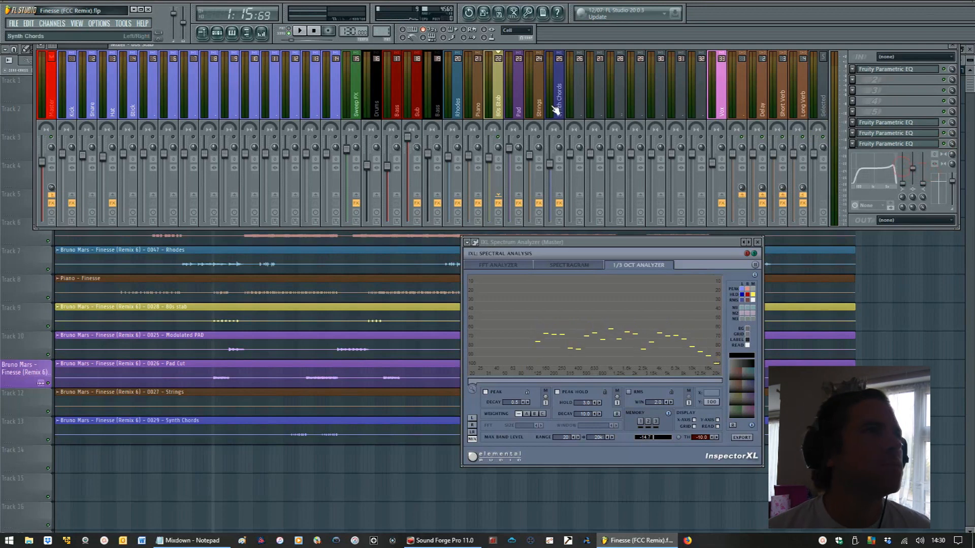
- Play the 80s stab section twice from 1:15:69 with its EQ active, watching the spectrum analyzer
{"action": "left_click", "coordinate": [303, 35]}
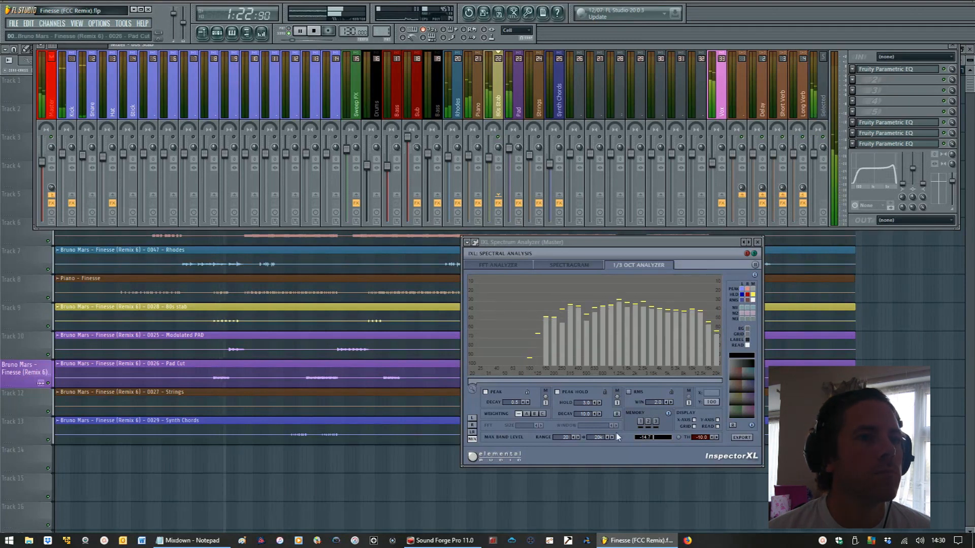
{"action": "key", "text": "space"}
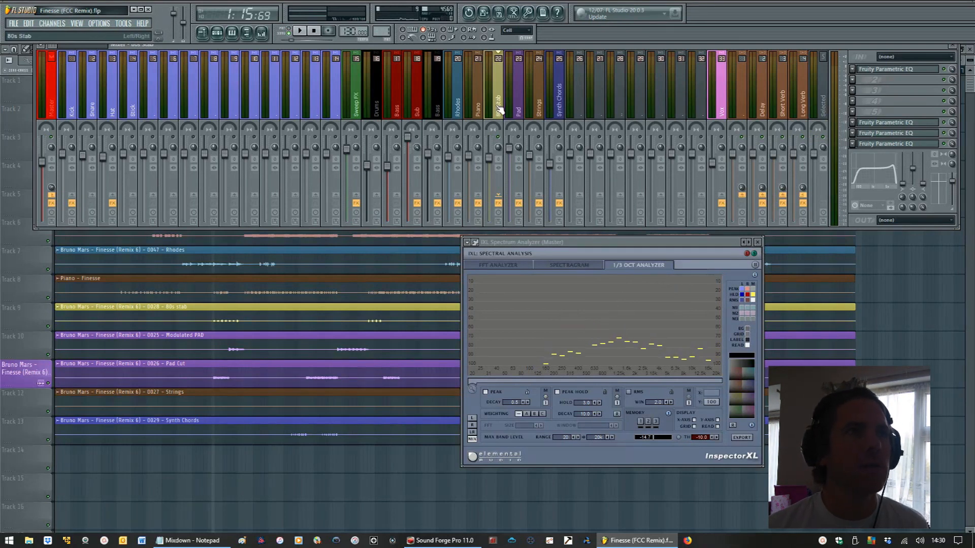
{"action": "key", "text": "space"}
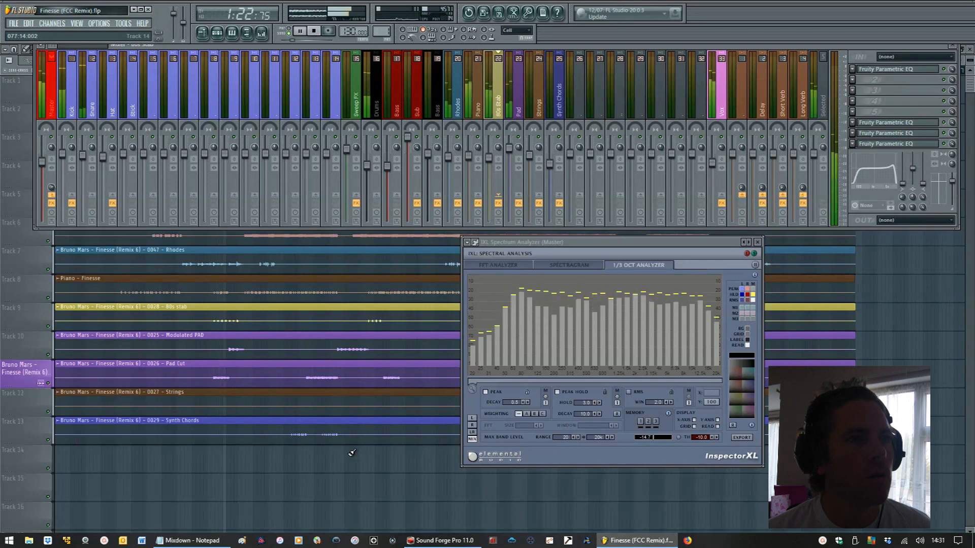
{"action": "key", "text": "space"}
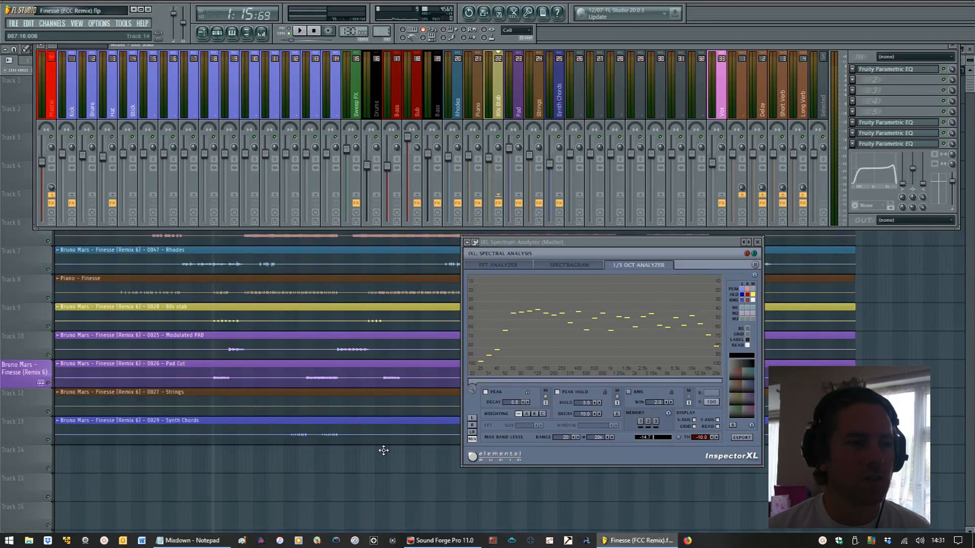
- Switch to Sound Forge Pro to view the waveforms of the remix and its original
{"action": "left_click", "coordinate": [440, 540]}
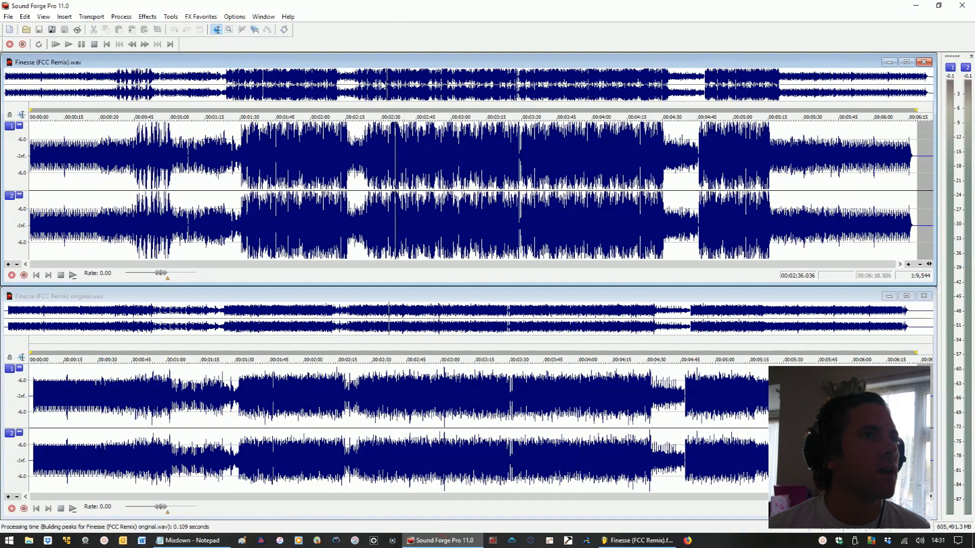